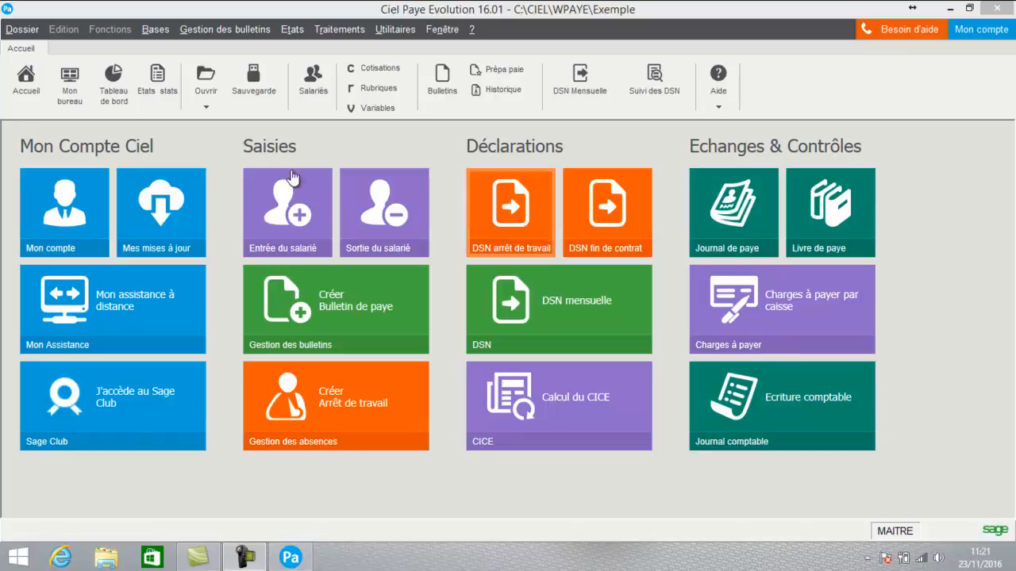
Open the Caisses list and validate the URSSAF fund's DUCS settings with Télérèglement as the payment method
{"action": "left_click", "coordinate": [155, 27]}
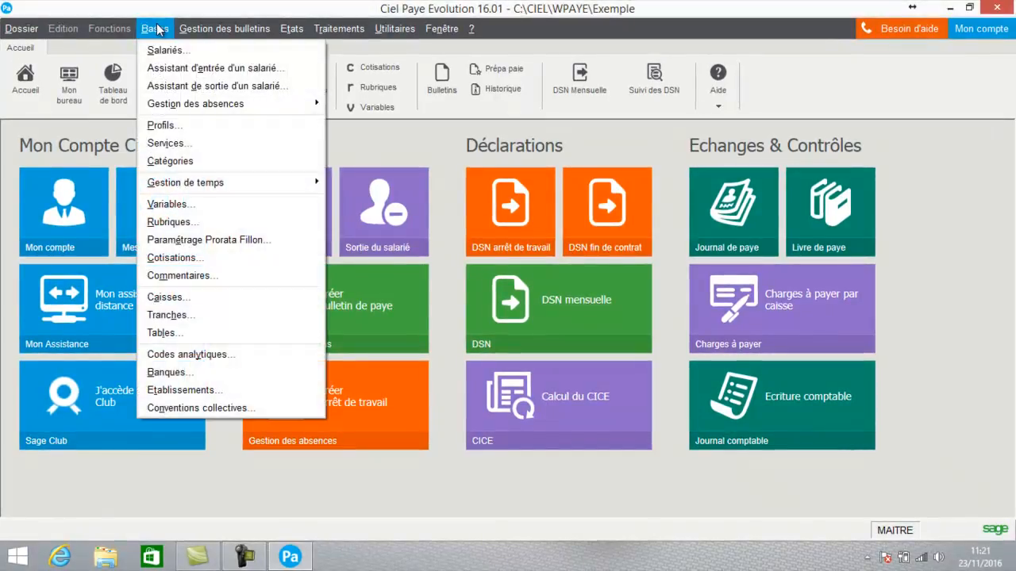
{"action": "left_click", "coordinate": [163, 297]}
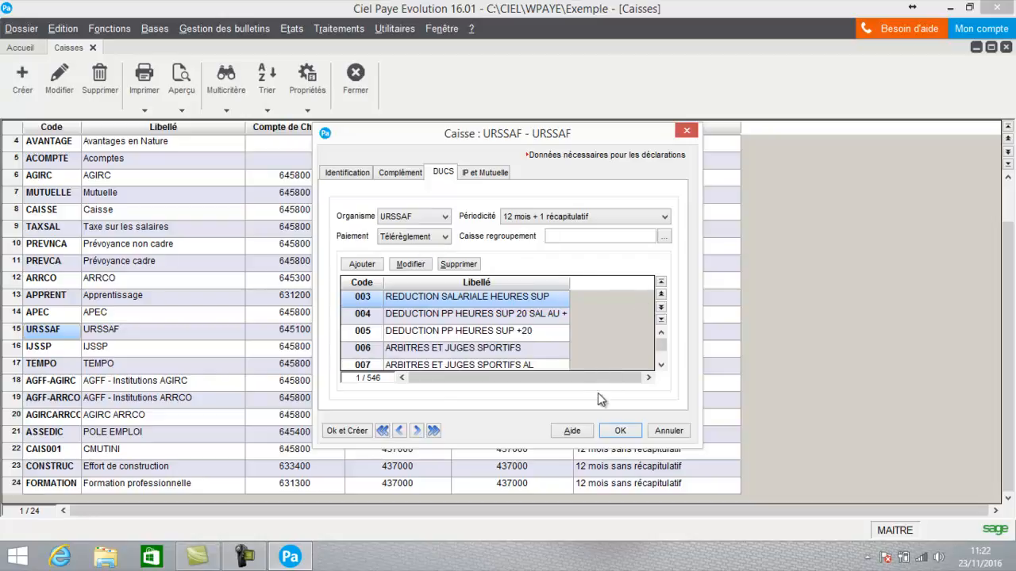
{"action": "left_click", "coordinate": [621, 431]}
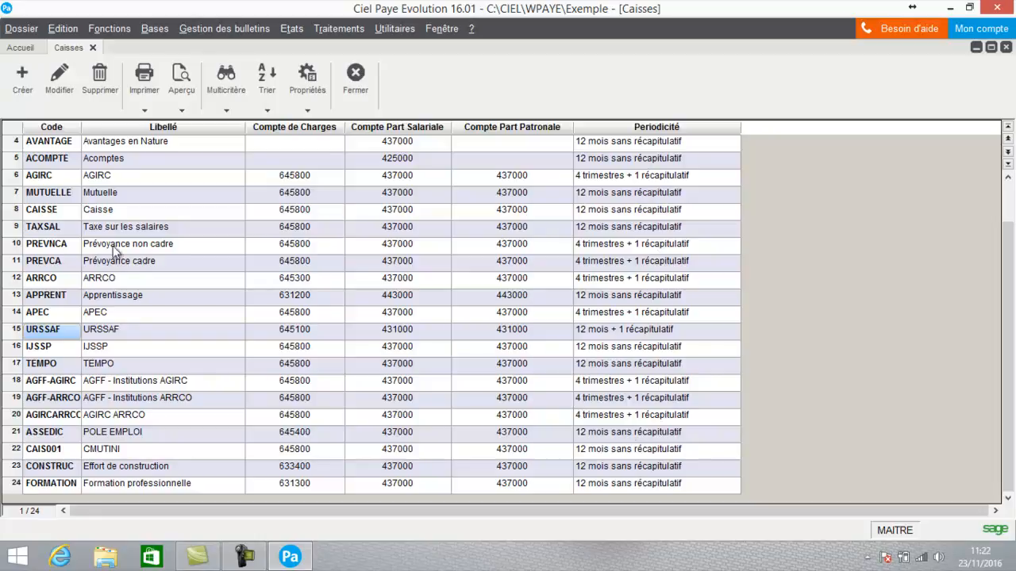
Set the ARRCO fund's DUCS payment method to Télérèglement and save the fund
{"action": "left_click", "coordinate": [41, 279]}
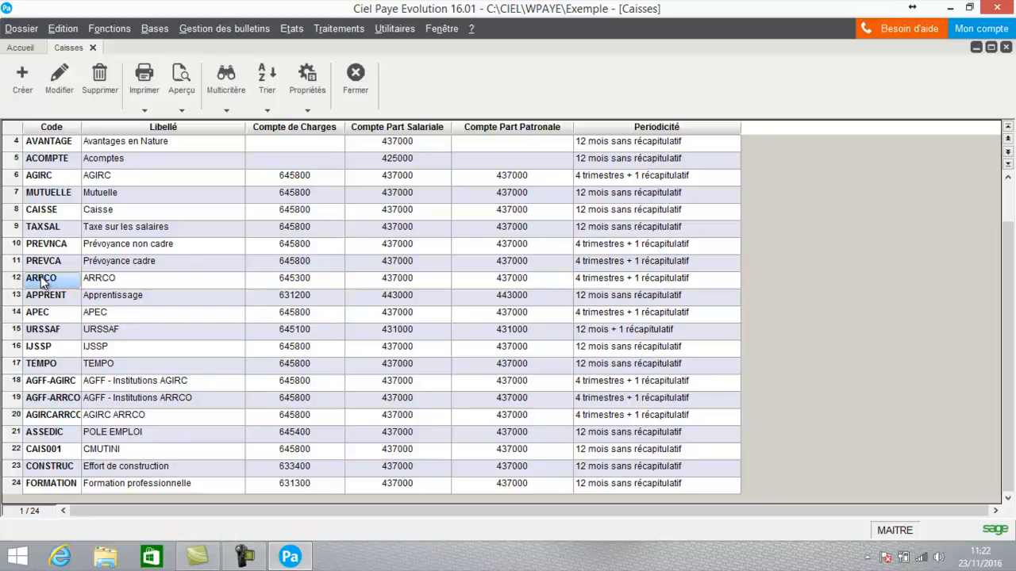
{"action": "left_click", "coordinate": [59, 76]}
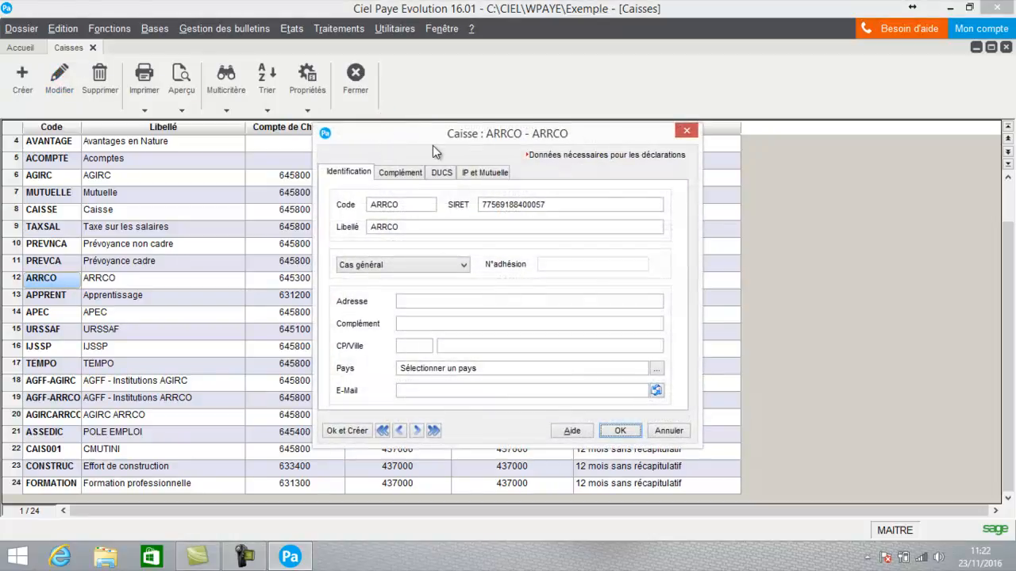
{"action": "left_click", "coordinate": [438, 173]}
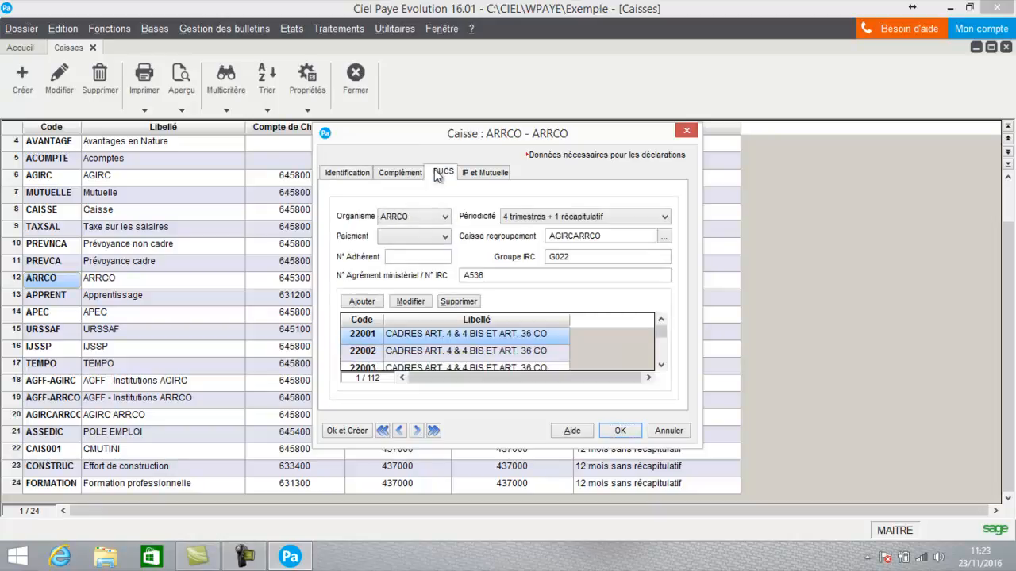
{"action": "left_click", "coordinate": [438, 238]}
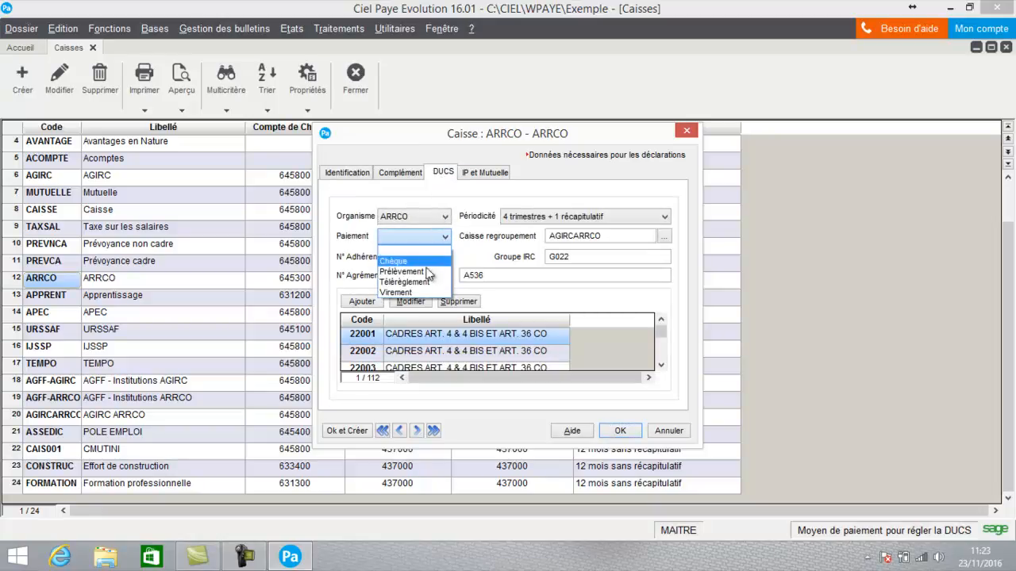
{"action": "left_click", "coordinate": [418, 284]}
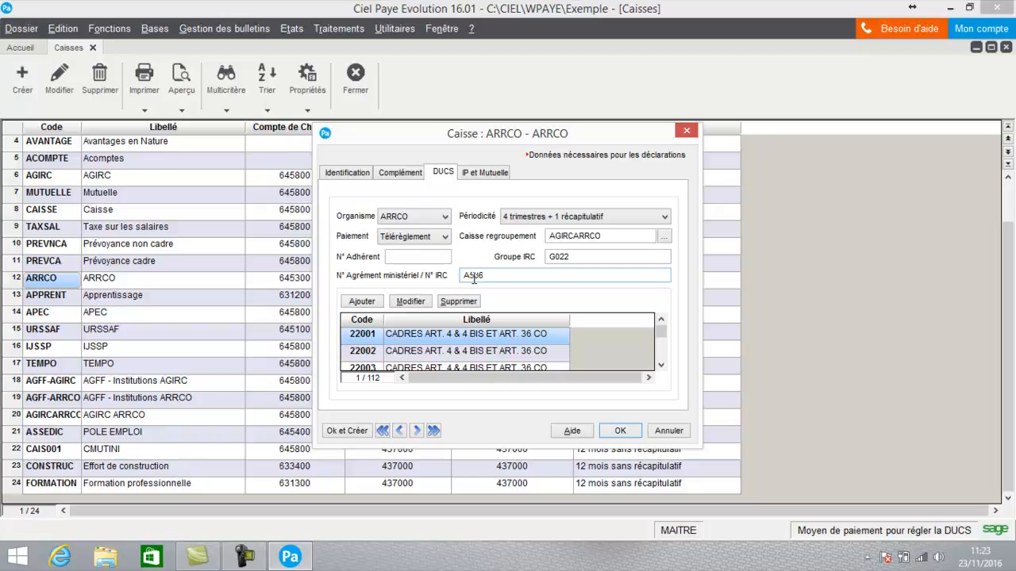
{"action": "left_click", "coordinate": [573, 257]}
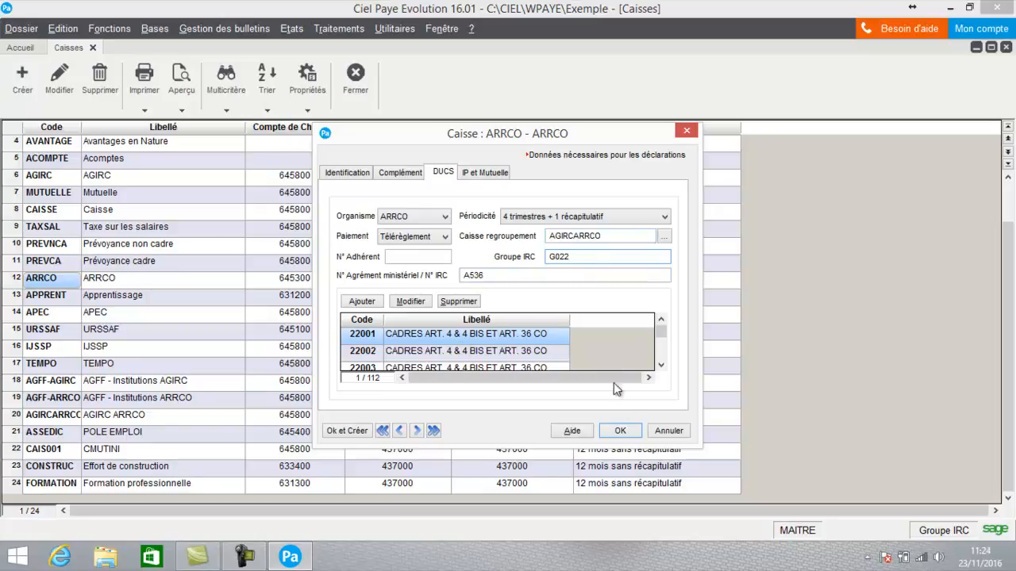
{"action": "left_click", "coordinate": [627, 435]}
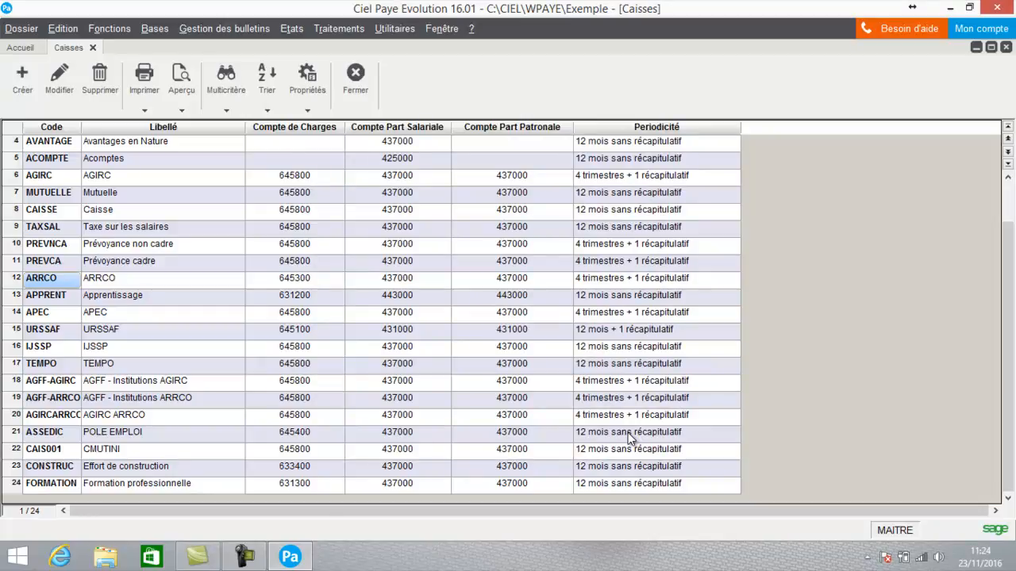
Set the AGIRC fund's DUCS payment method to Télérèglement and save the fund
{"action": "left_click", "coordinate": [55, 179]}
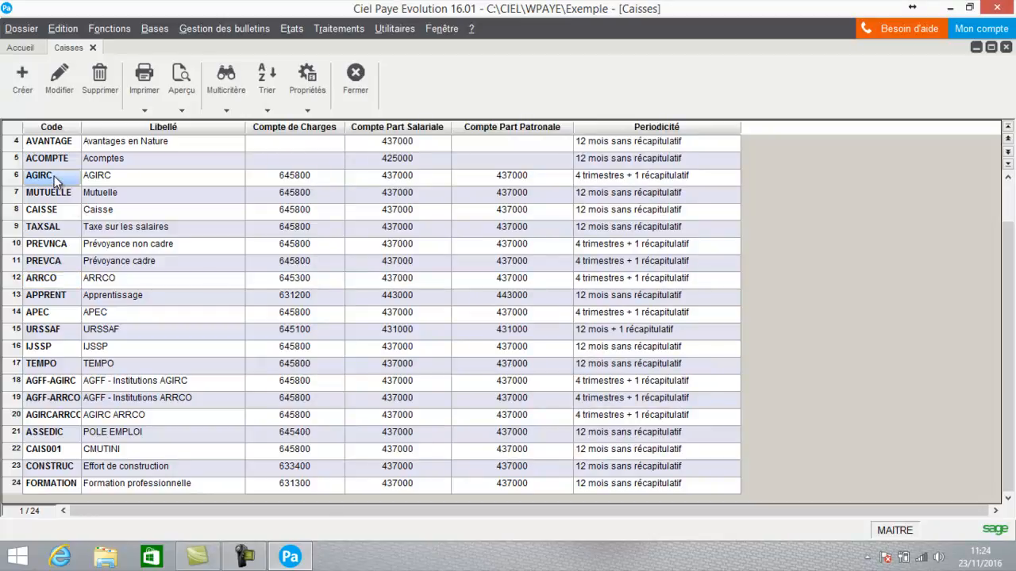
{"action": "left_click", "coordinate": [61, 86]}
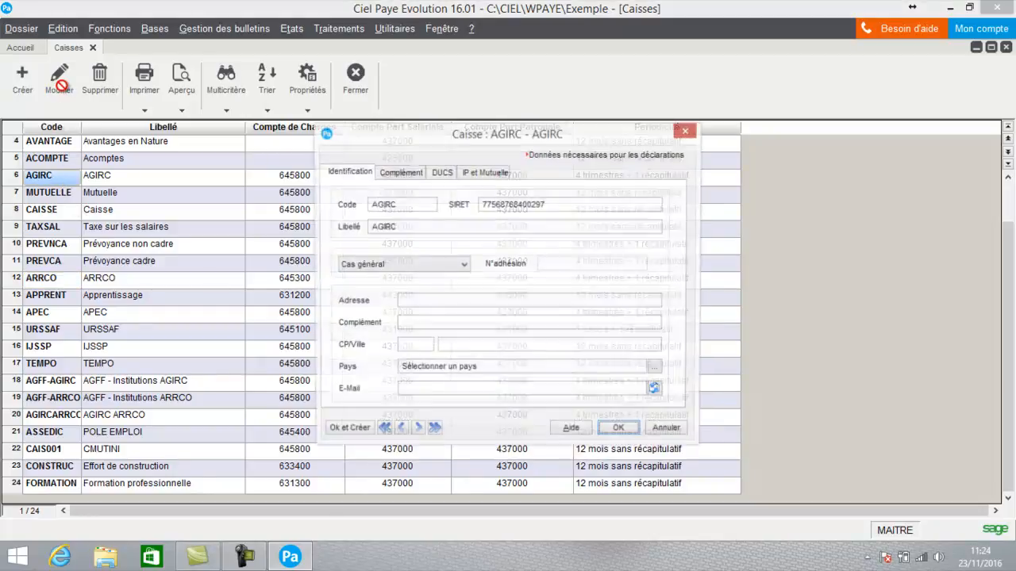
{"action": "left_click", "coordinate": [441, 172]}
{"action": "left_click", "coordinate": [426, 236]}
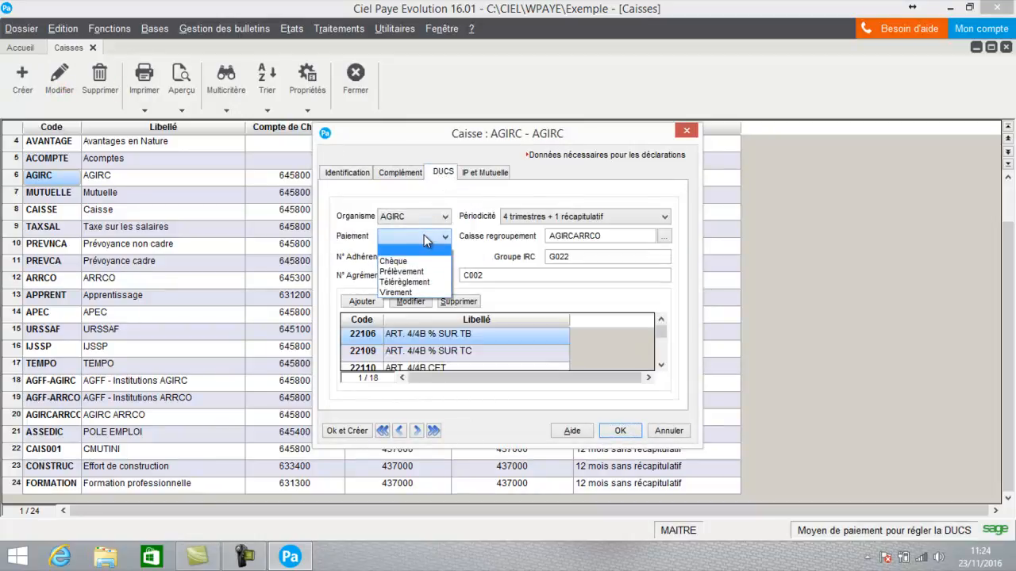
{"action": "left_click", "coordinate": [417, 283]}
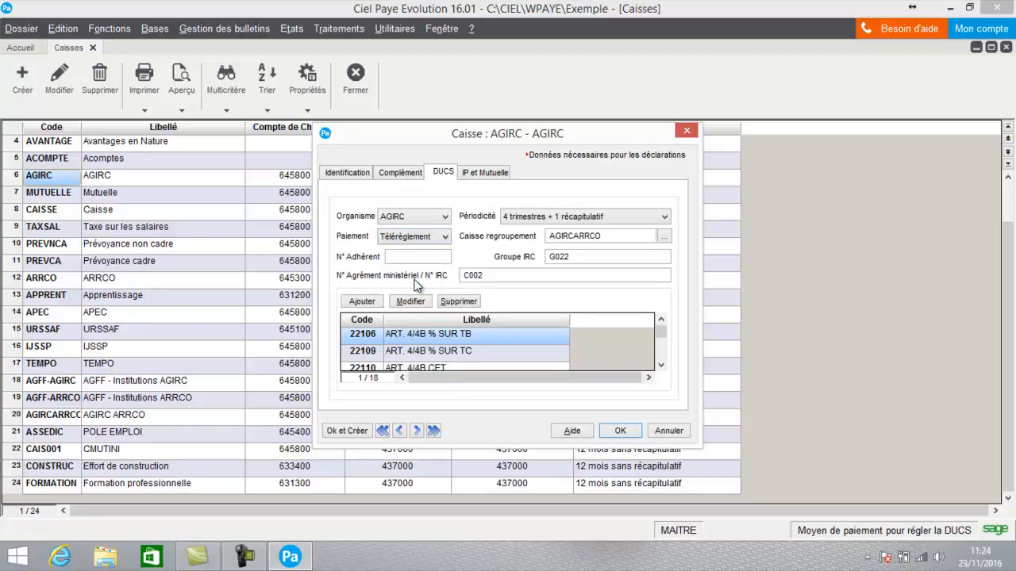
{"action": "left_click", "coordinate": [492, 277]}
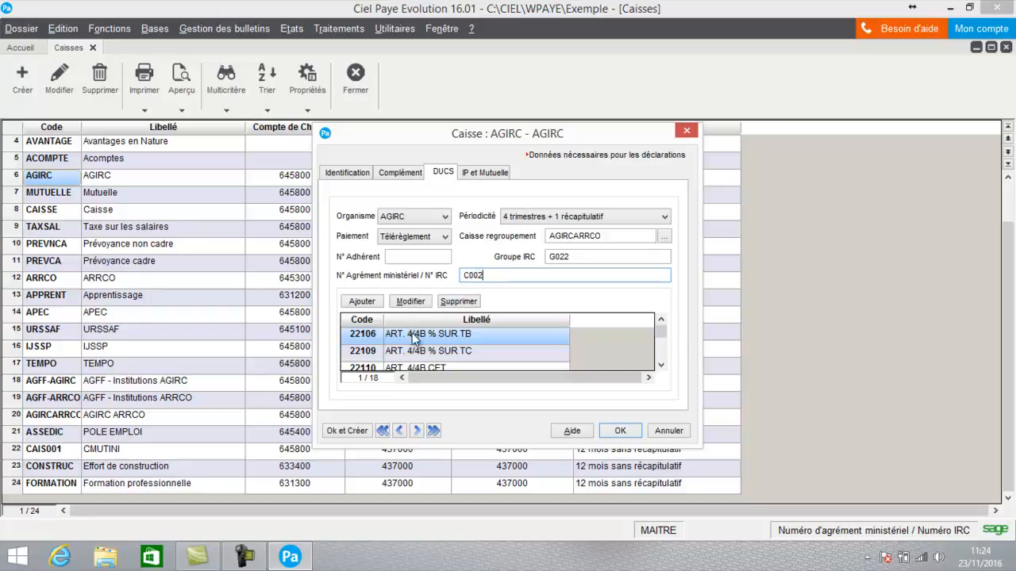
{"action": "left_click", "coordinate": [620, 431]}
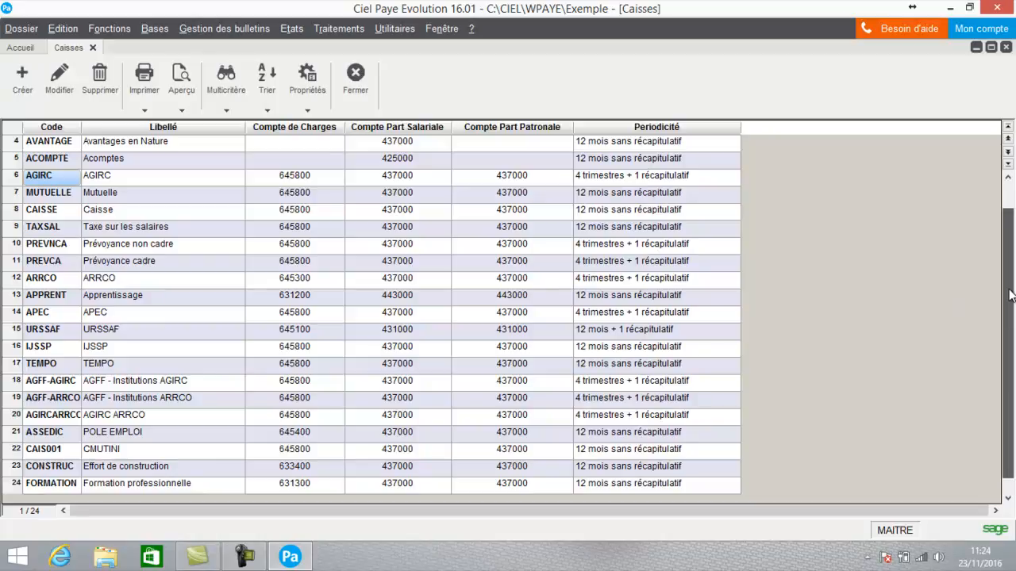
Assign the provident institution P0942 AG2R REUNICA PREVOYANCE as the organisation code of the PREVNCA fund and save it
{"action": "mouse_move", "coordinate": [1010, 296]}
{"action": "left_mouse_down"}
{"action": "mouse_move", "coordinate": [1008, 282]}
{"action": "mouse_move", "coordinate": [1007, 297]}
{"action": "left_mouse_up"}
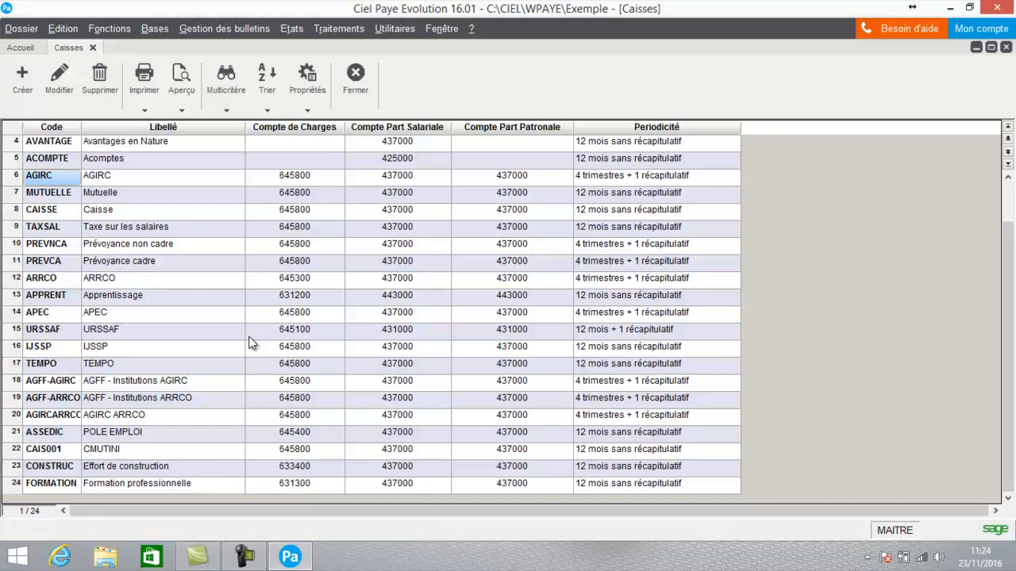
{"action": "left_click", "coordinate": [42, 247]}
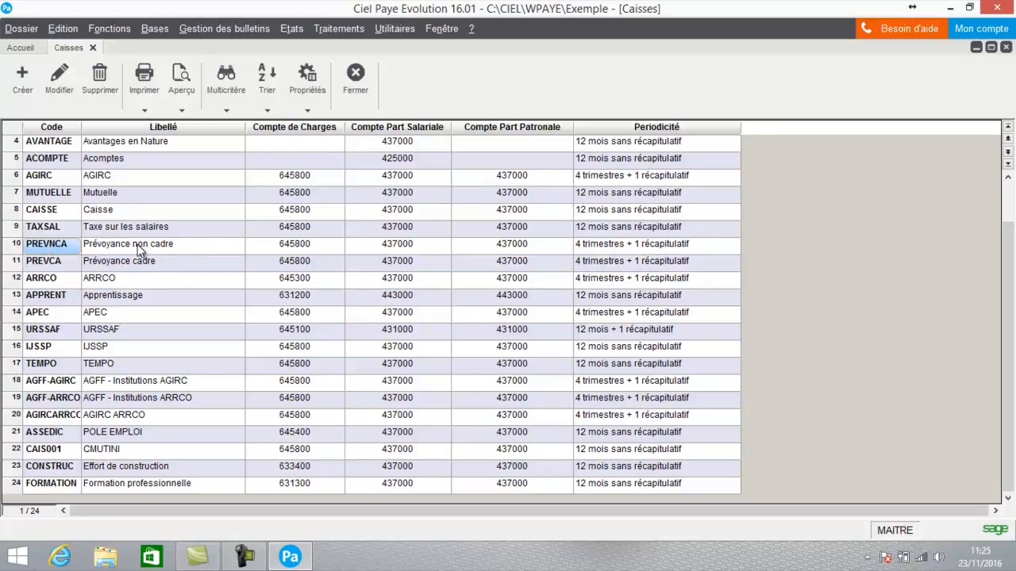
{"action": "left_click", "coordinate": [61, 76]}
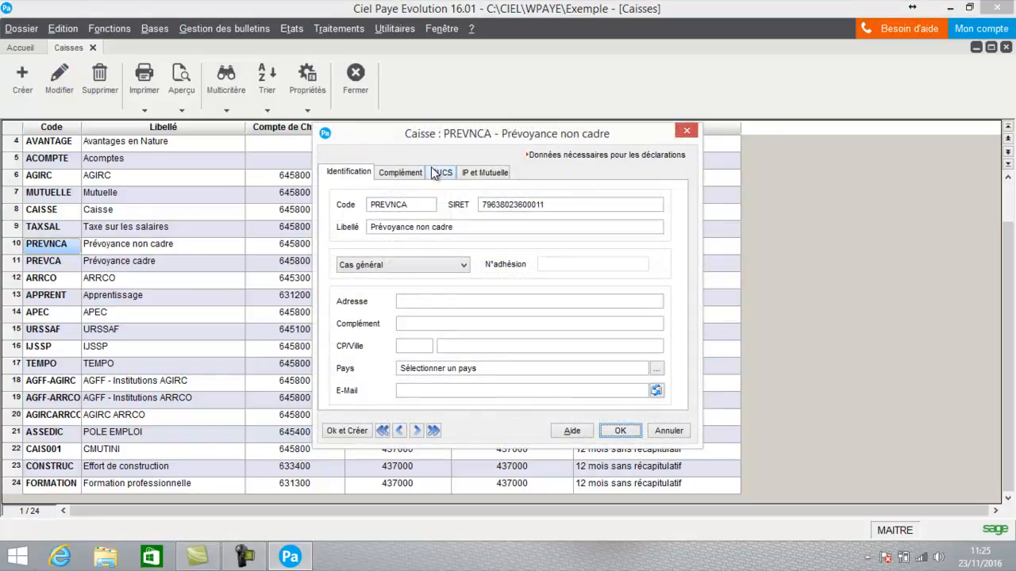
{"action": "left_click", "coordinate": [441, 175]}
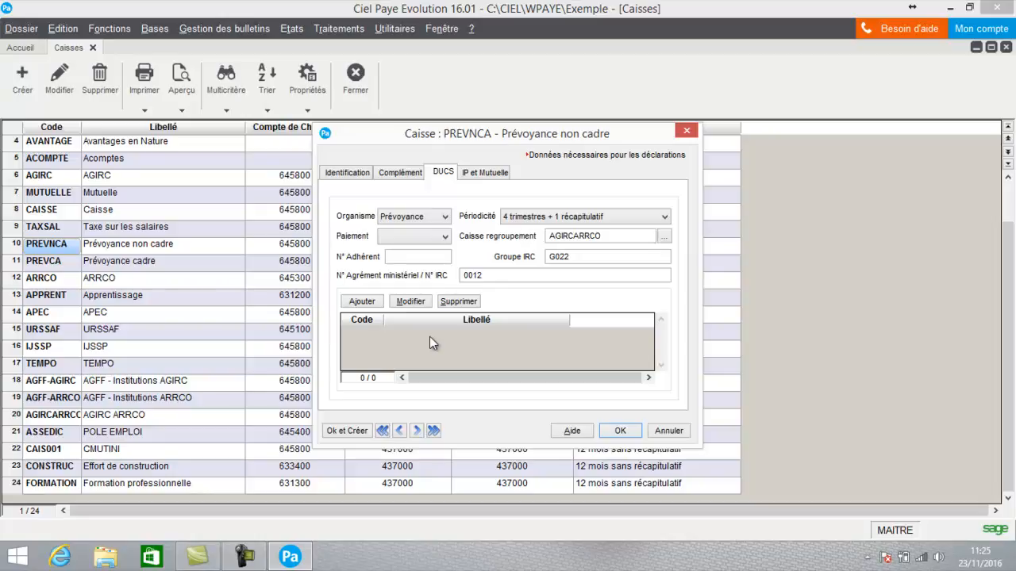
{"action": "left_click", "coordinate": [486, 173]}
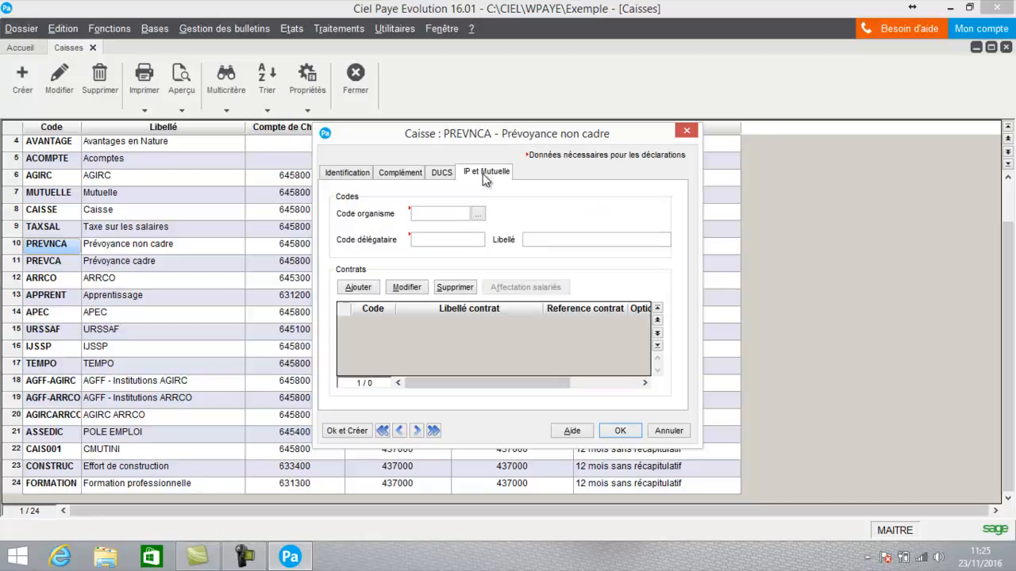
{"action": "left_click", "coordinate": [478, 214]}
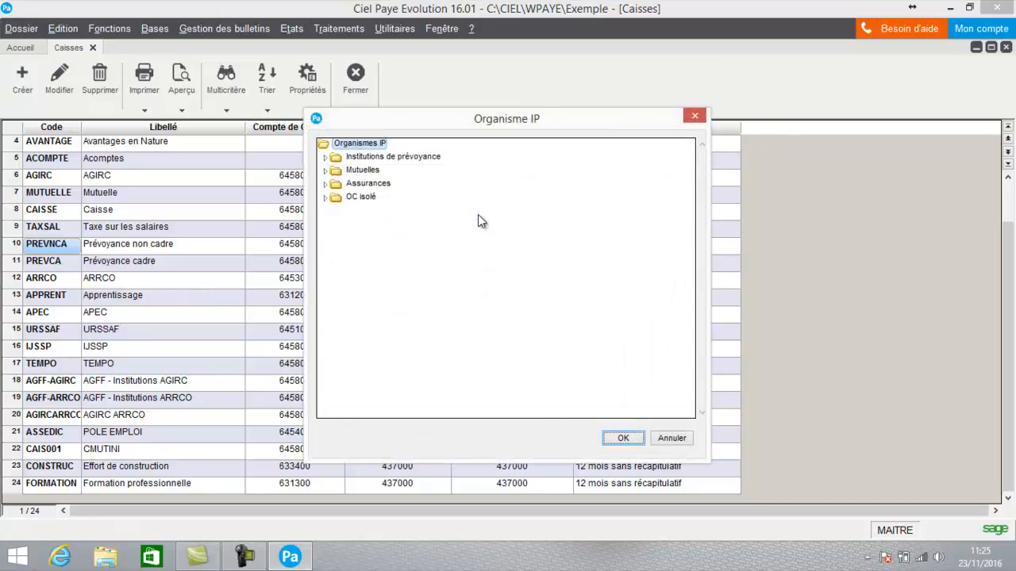
{"action": "left_click", "coordinate": [324, 158]}
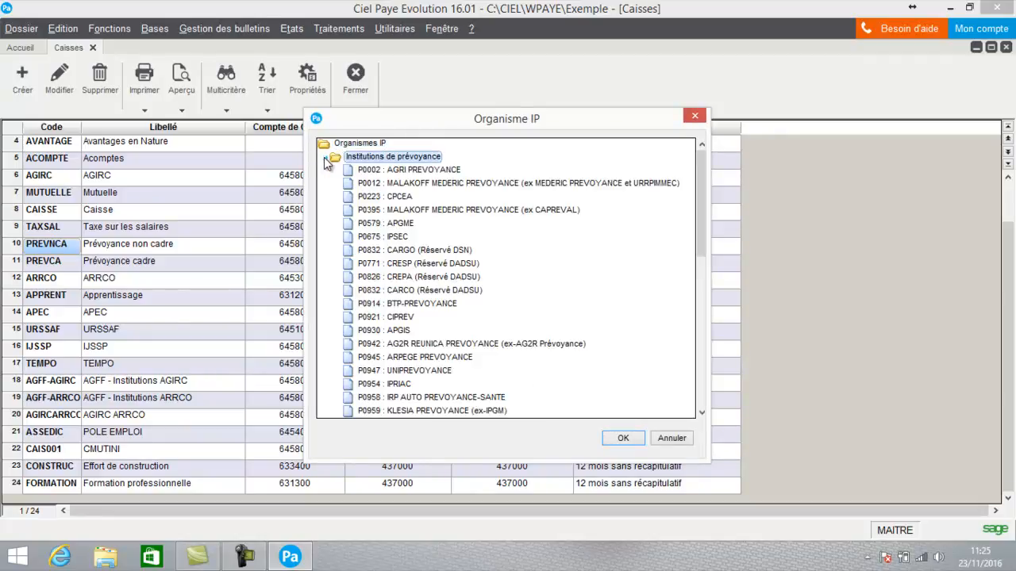
{"action": "left_click", "coordinate": [396, 346]}
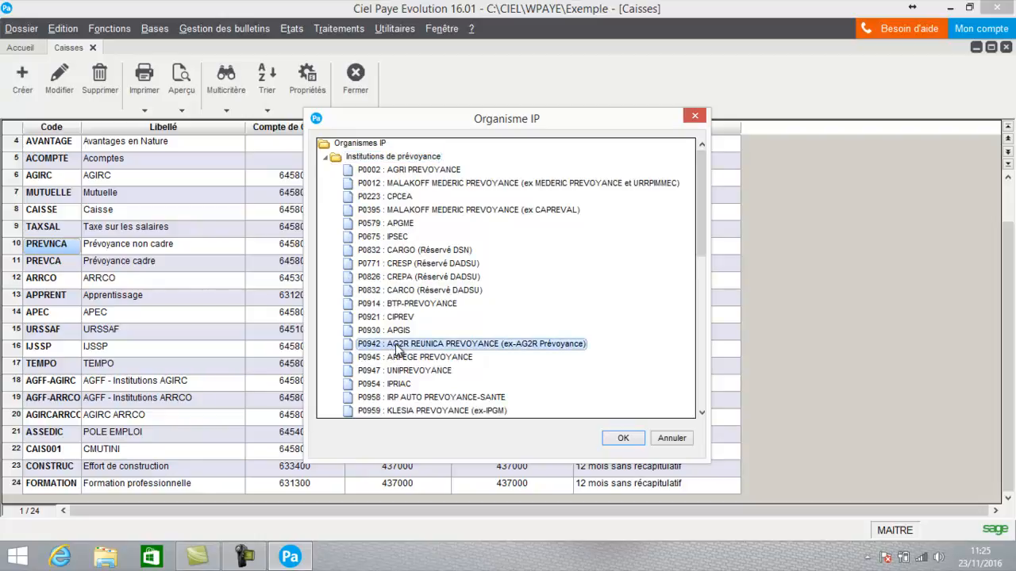
{"action": "left_click", "coordinate": [631, 439]}
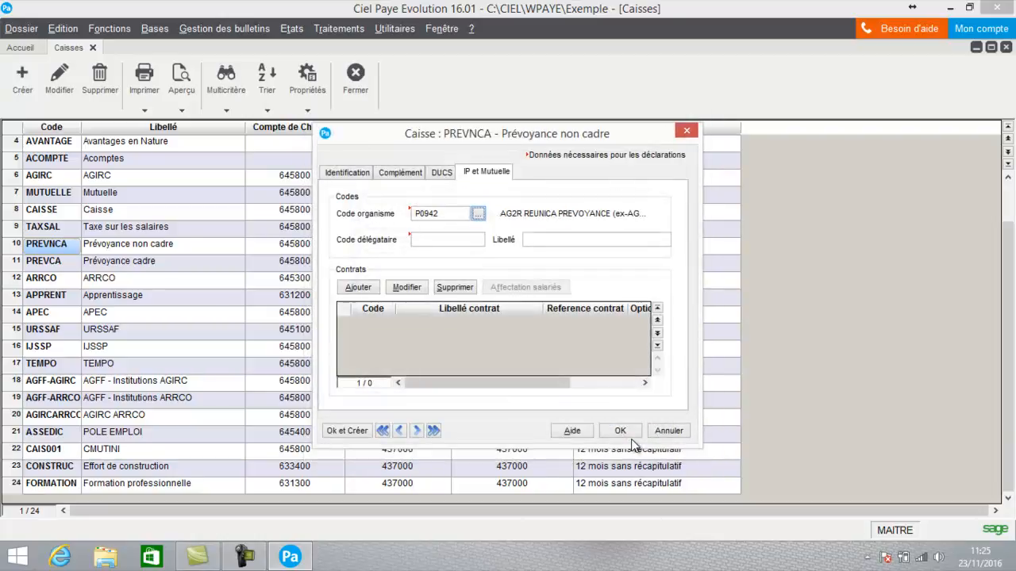
{"action": "left_click", "coordinate": [453, 239]}
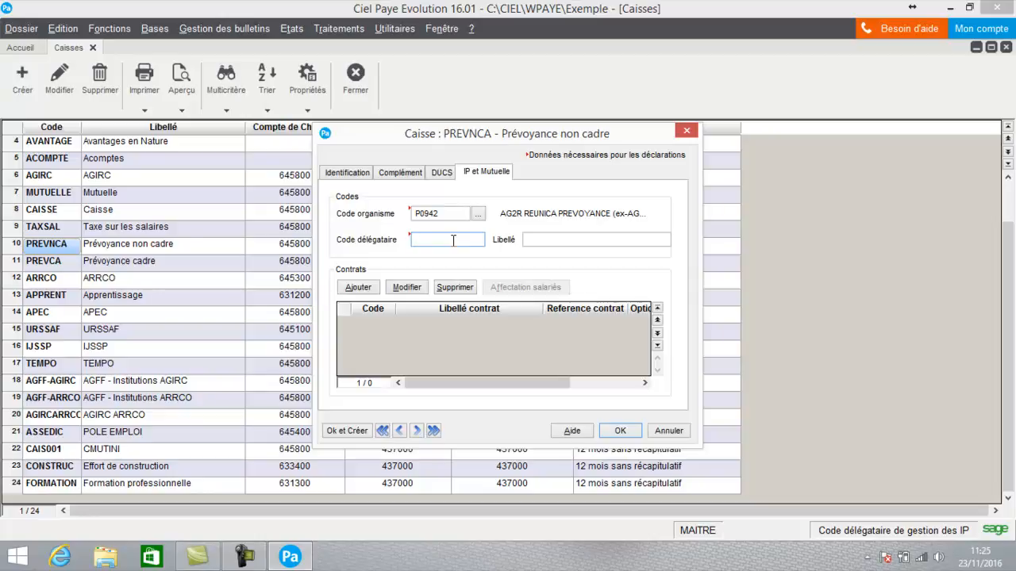
{"action": "left_click", "coordinate": [556, 239]}
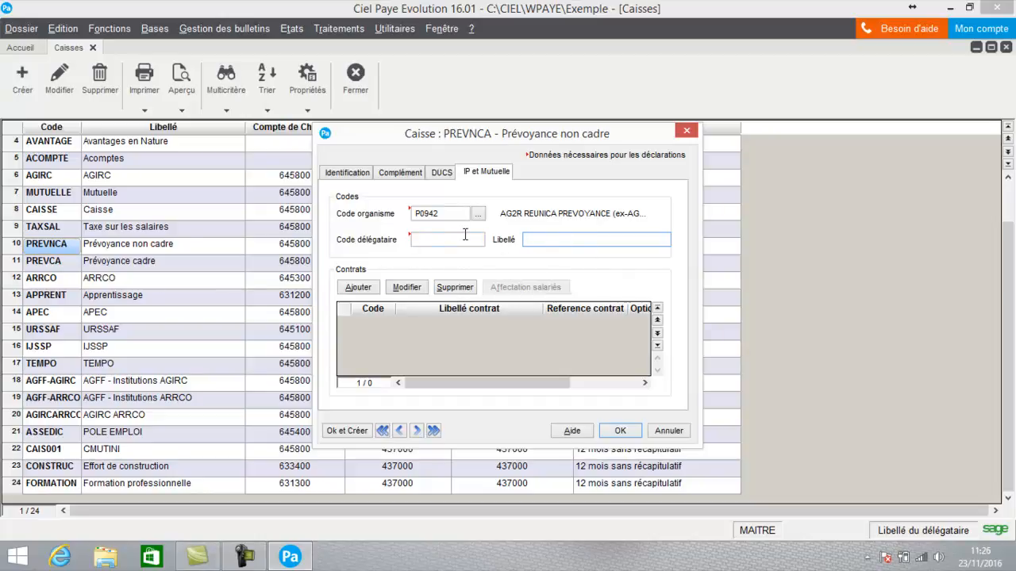
{"action": "left_click", "coordinate": [621, 432]}
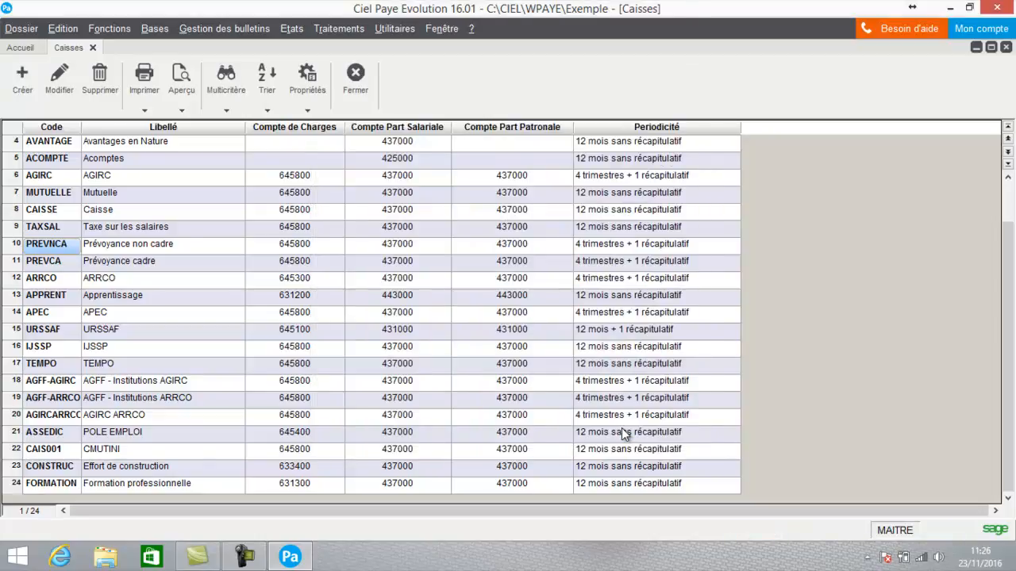
Review the MUTUELLE fund's organisation code, the list of selectable mutual insurers and the delegate code, and validate the fund
{"action": "left_click", "coordinate": [64, 265]}
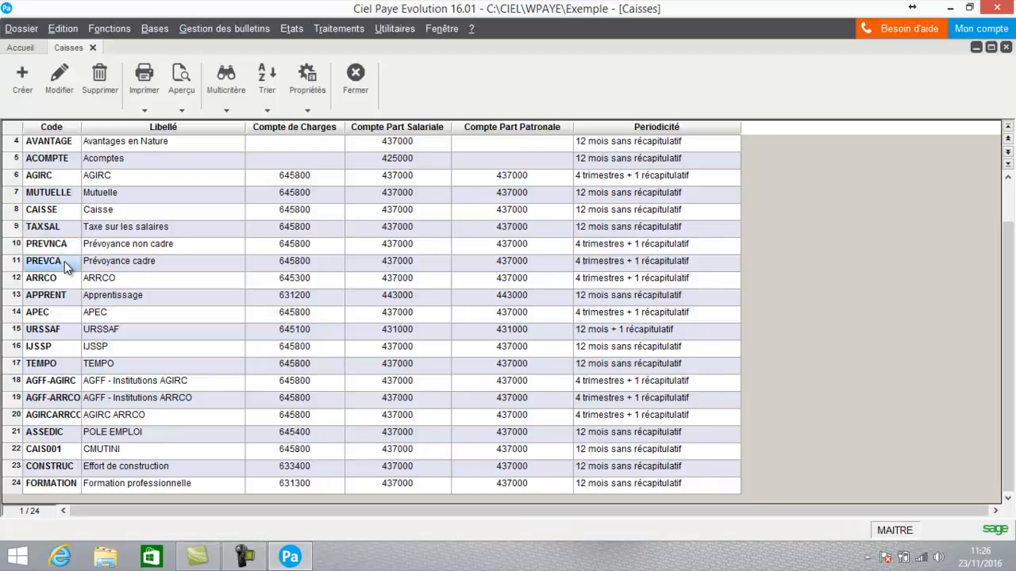
{"action": "left_click", "coordinate": [65, 194]}
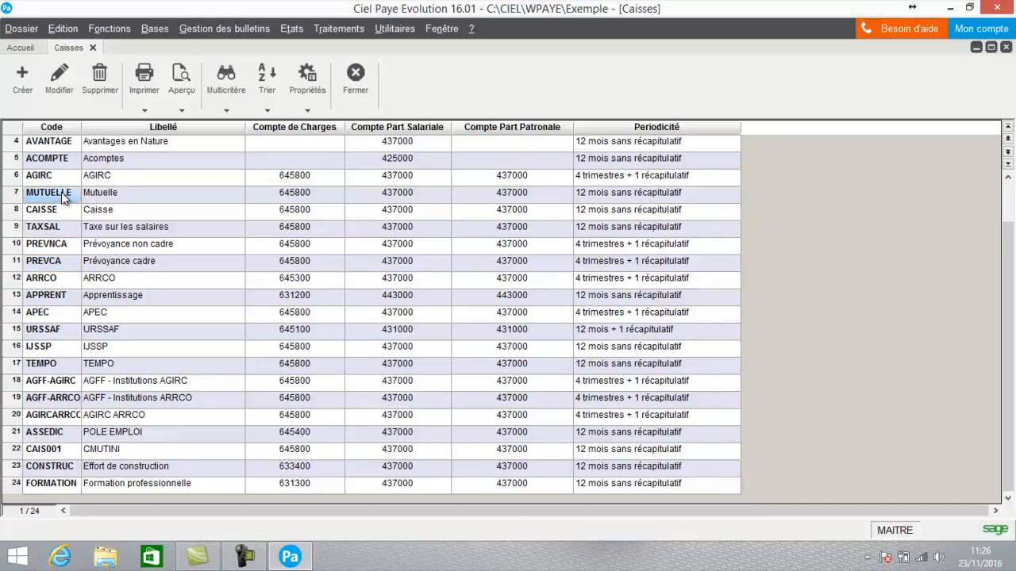
{"action": "left_click", "coordinate": [54, 79]}
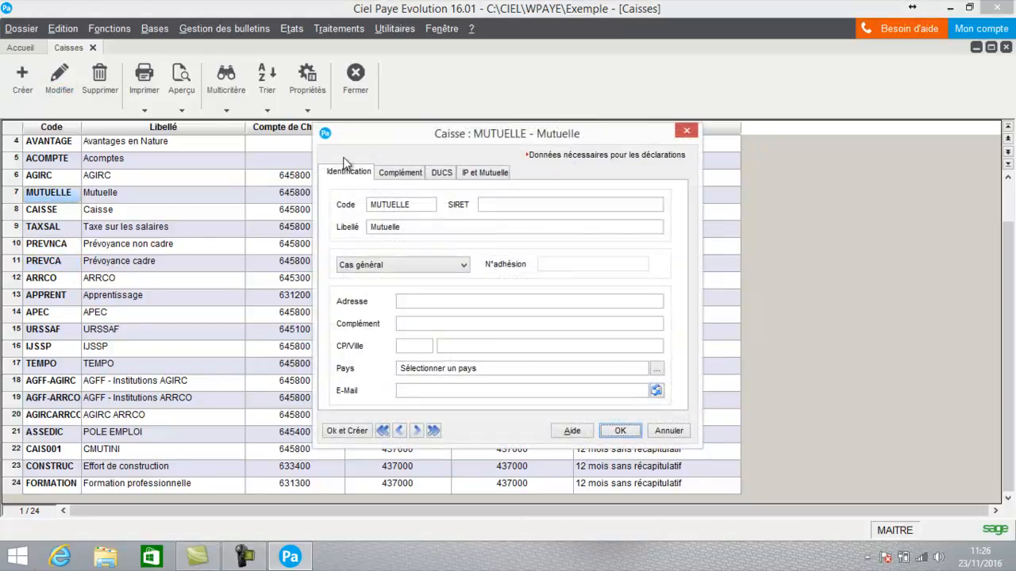
{"action": "left_click", "coordinate": [478, 174]}
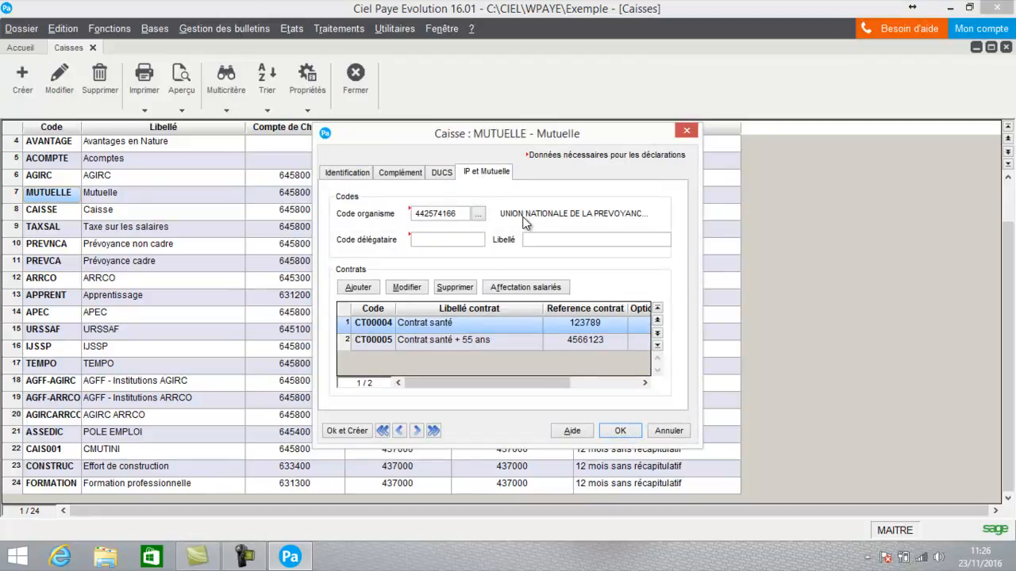
{"action": "left_click", "coordinate": [478, 213]}
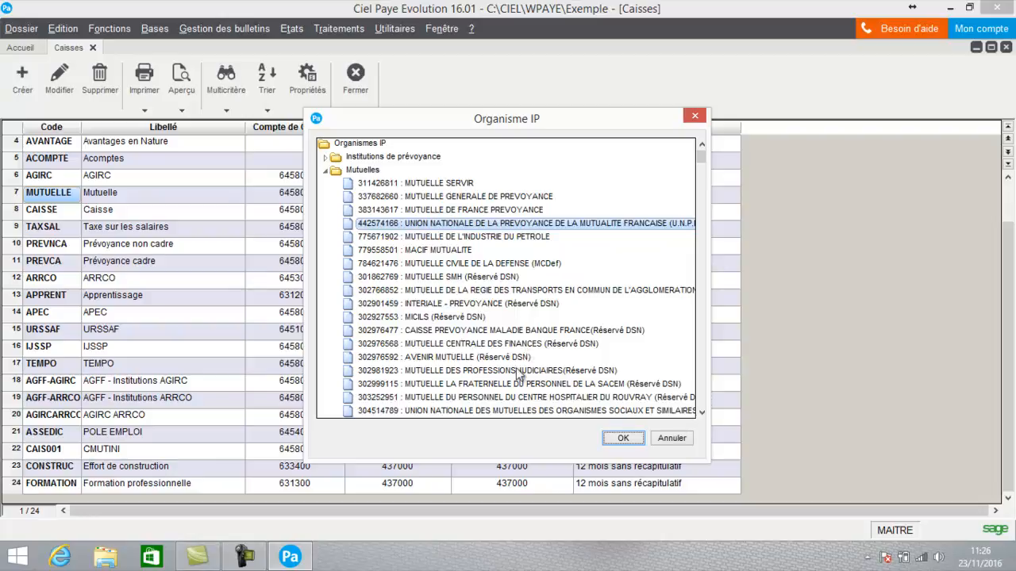
{"action": "left_click", "coordinate": [669, 441]}
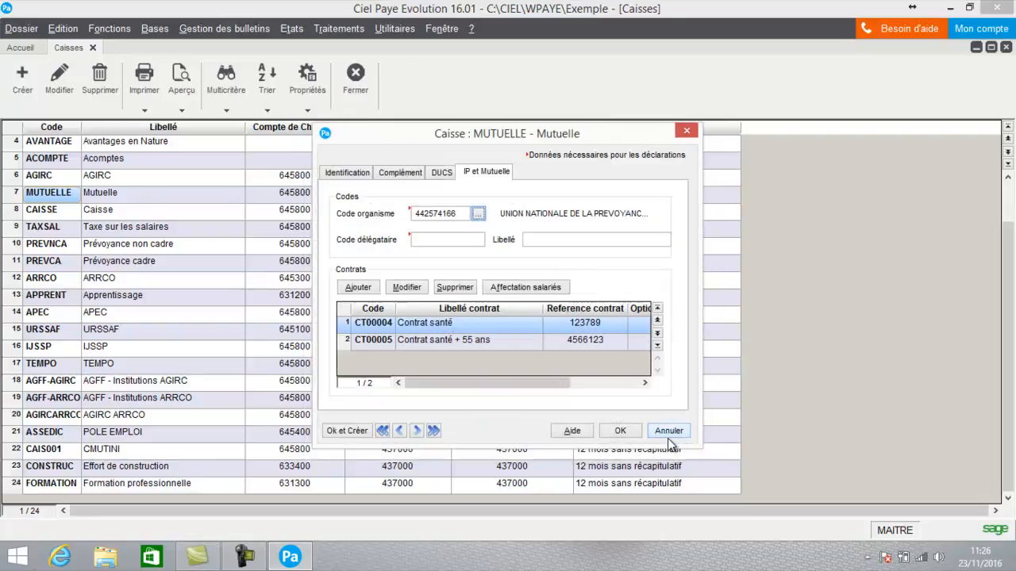
{"action": "left_click", "coordinate": [465, 241]}
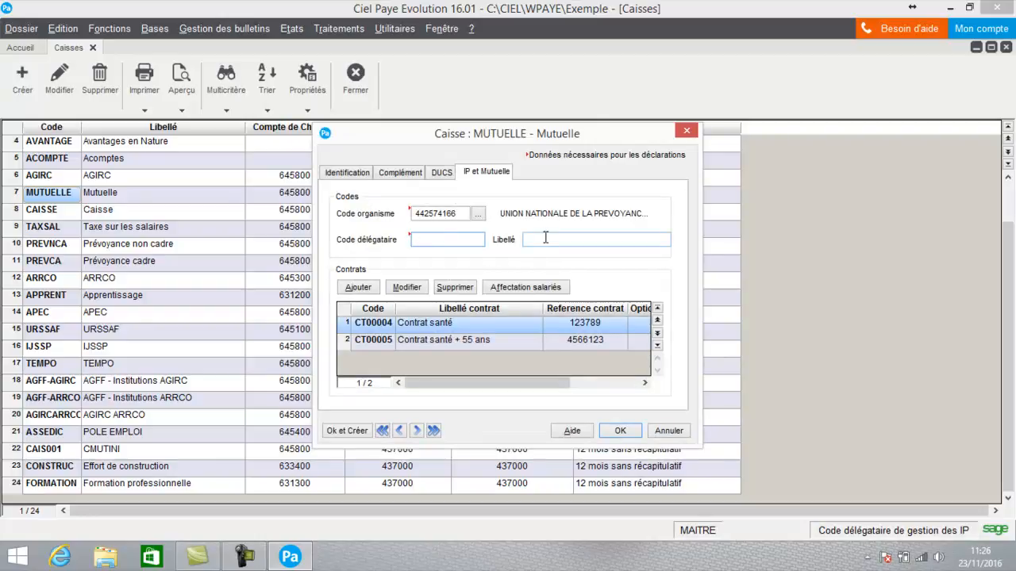
{"action": "left_click", "coordinate": [619, 433]}
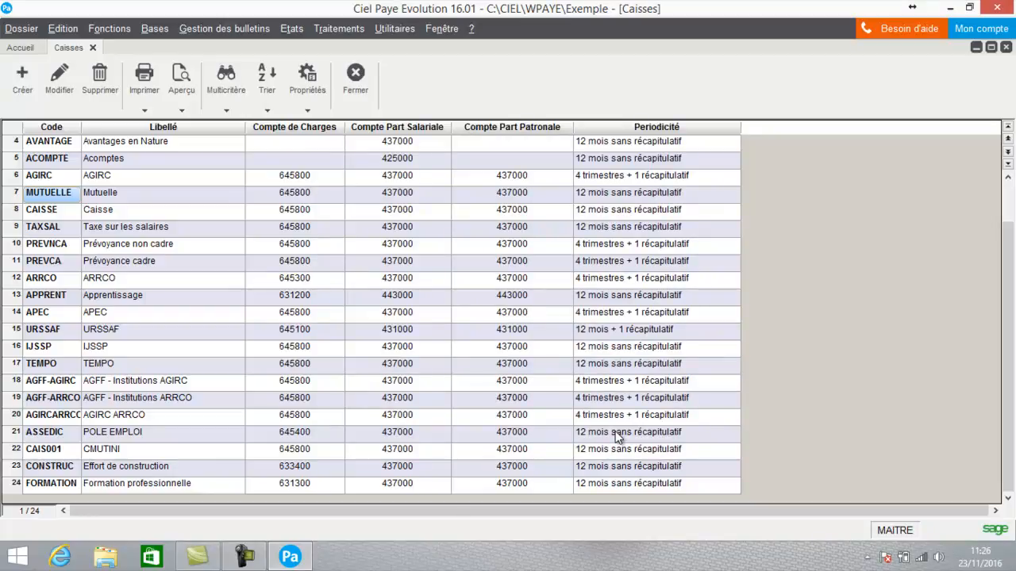
Mark only Prévoyance and Mutuelle for the DUCS codes update, and cancel without running it
{"action": "left_click", "coordinate": [395, 28]}
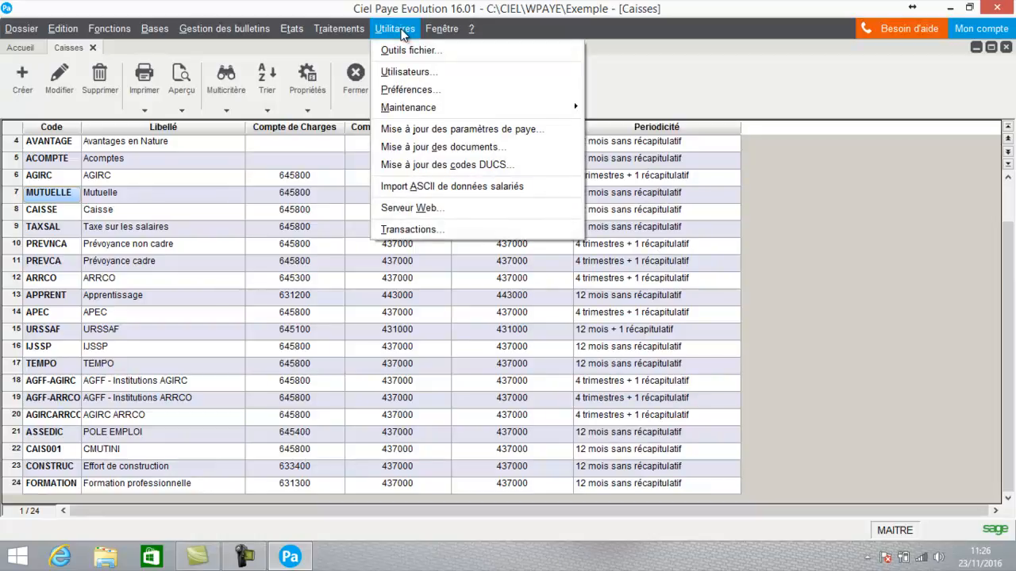
{"action": "left_click", "coordinate": [397, 164]}
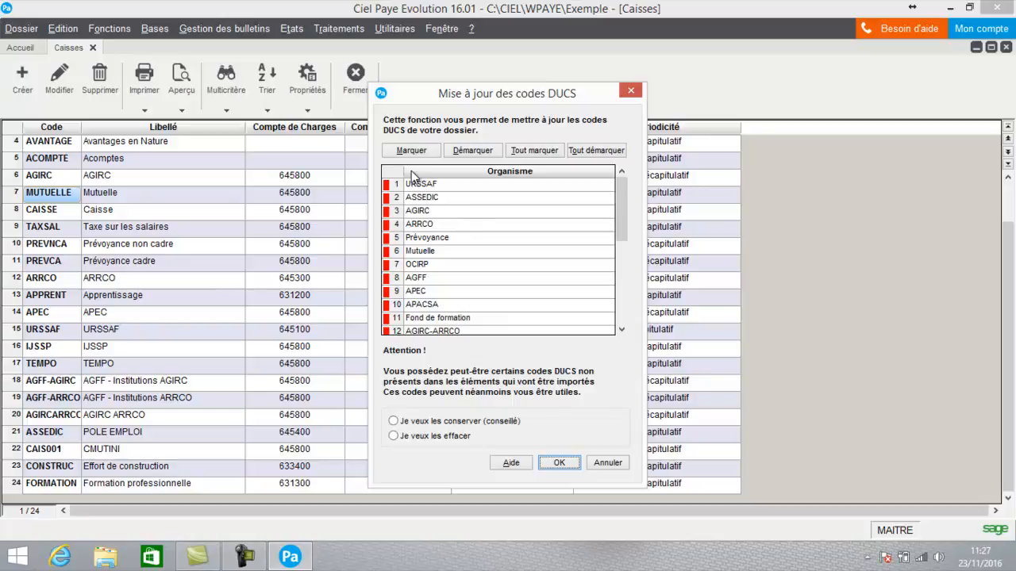
{"action": "left_click", "coordinate": [611, 152]}
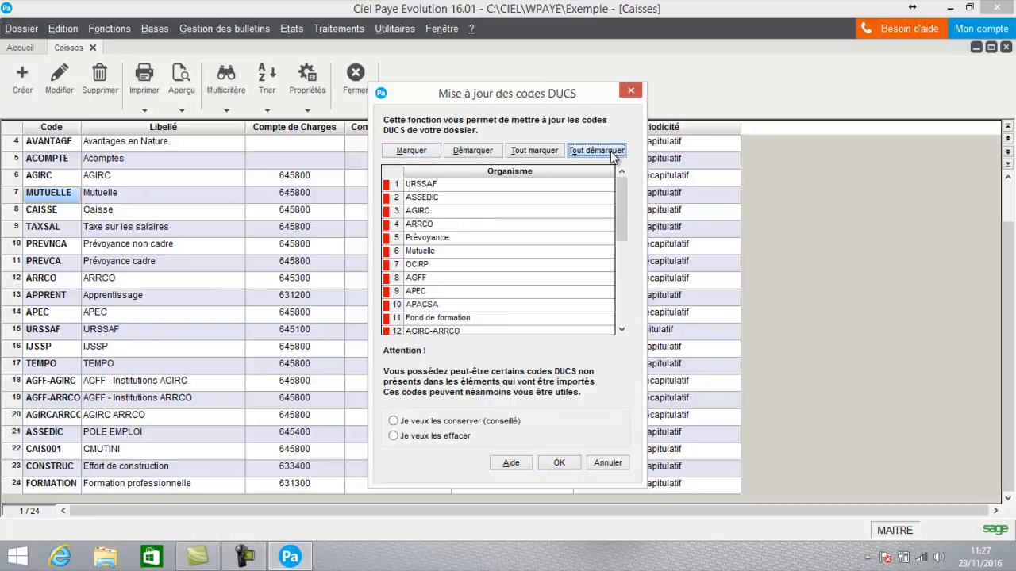
{"action": "left_click", "coordinate": [431, 241]}
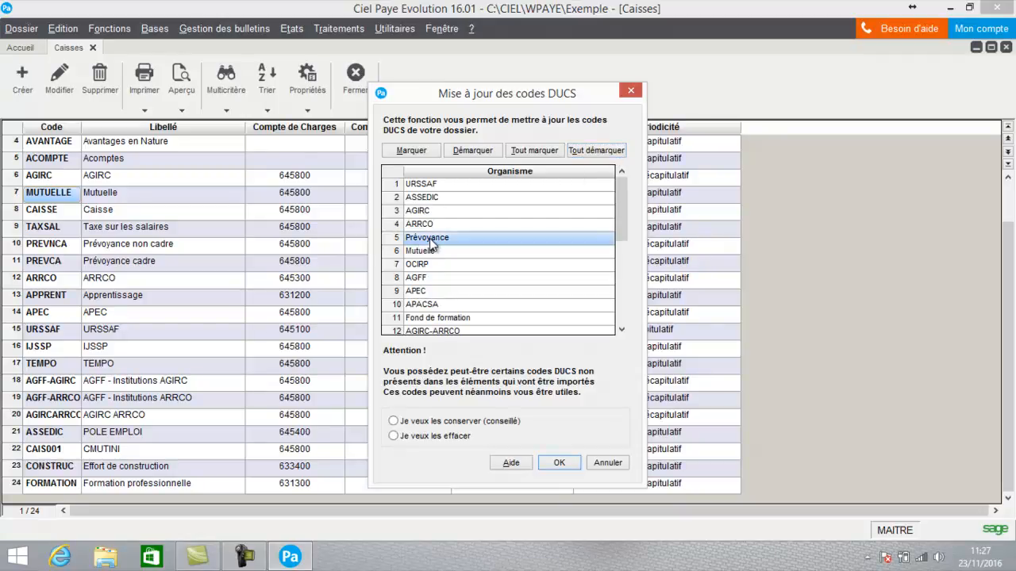
{"action": "left_click", "coordinate": [419, 153]}
{"action": "left_click", "coordinate": [417, 252]}
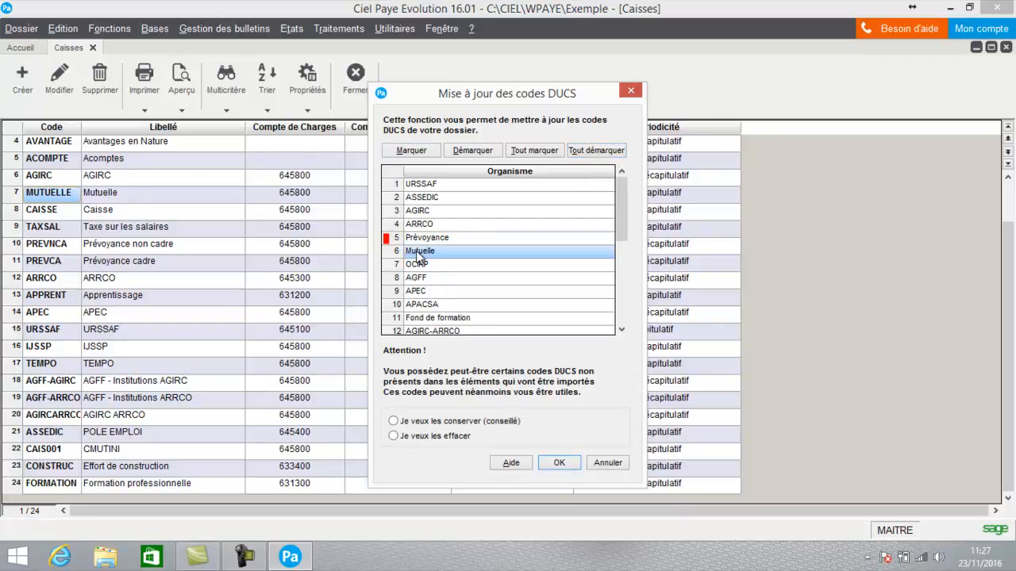
{"action": "left_click", "coordinate": [413, 152]}
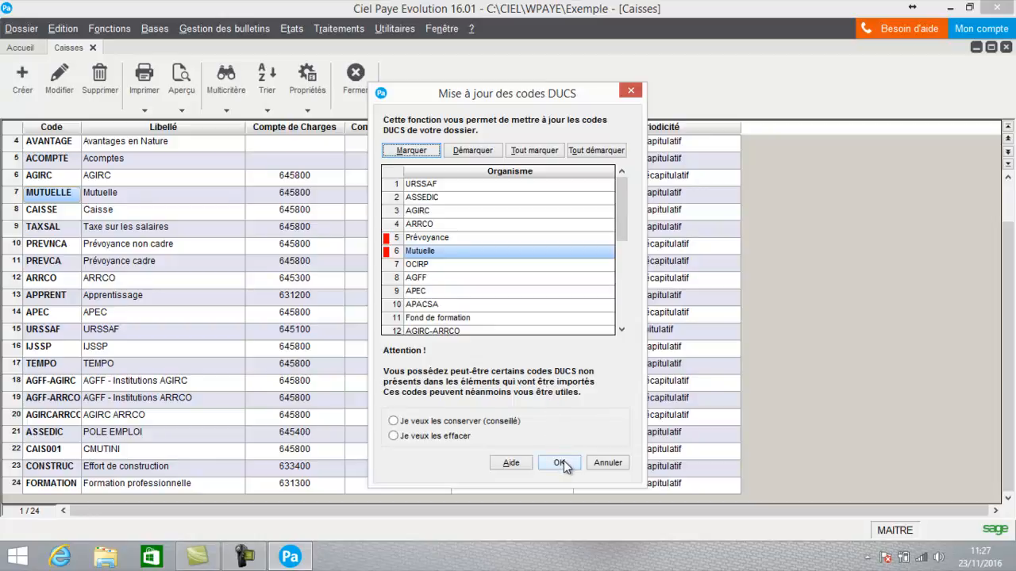
{"action": "left_click", "coordinate": [602, 460]}
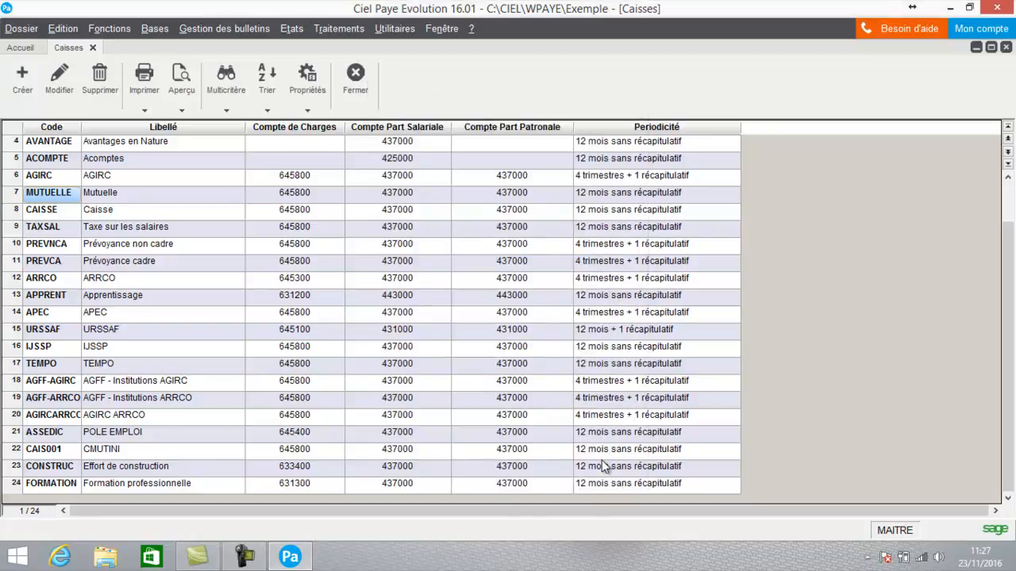